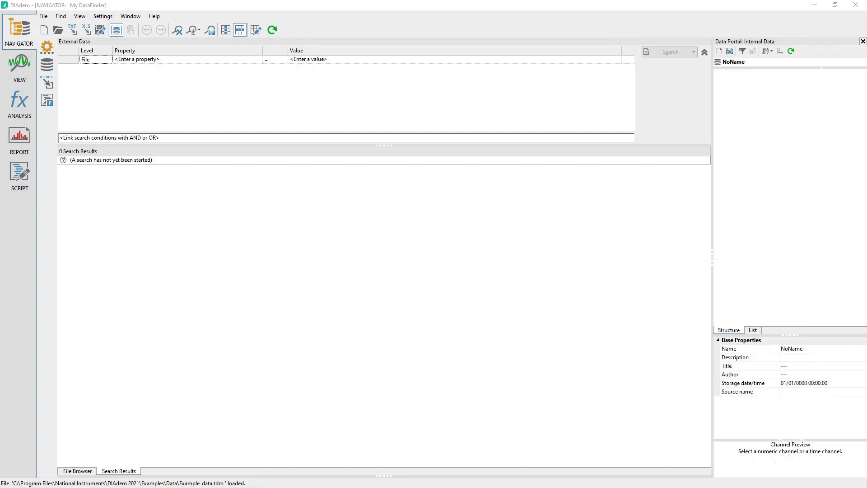
- Hide the Data Portal, show the DataFinder's three search areas, and switch to Advanced Search
click(130, 16)
click(147, 99)
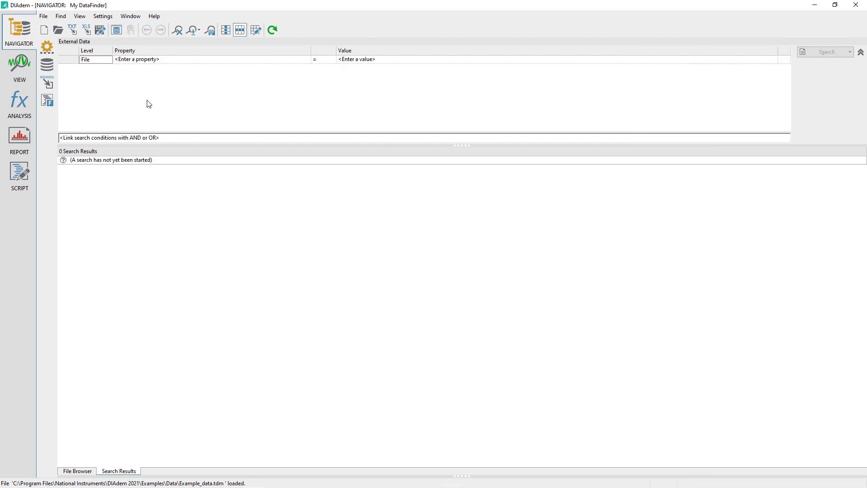
click(77, 471)
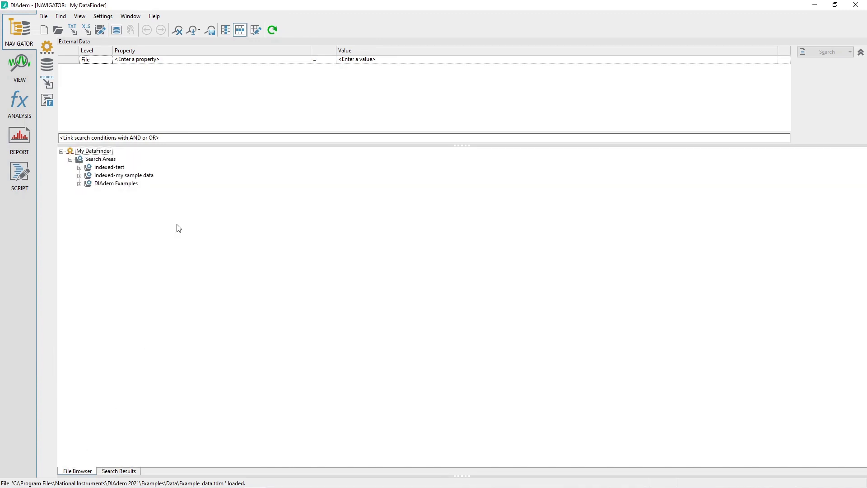
click(61, 17)
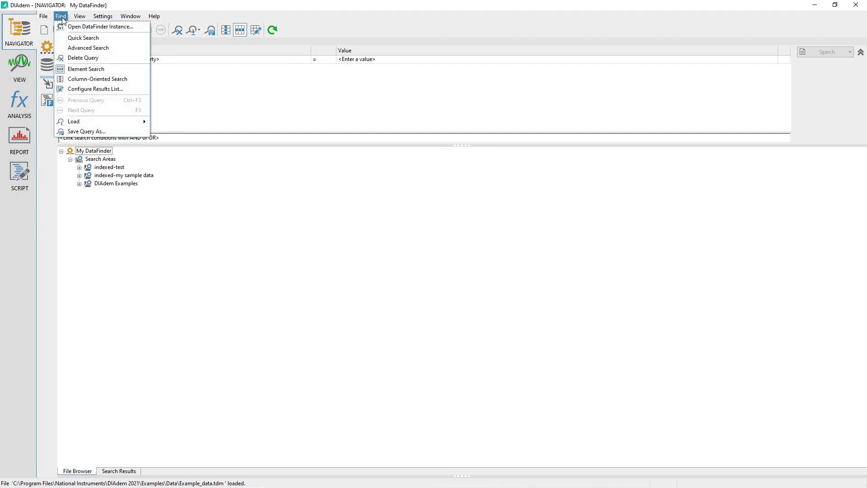
click(113, 52)
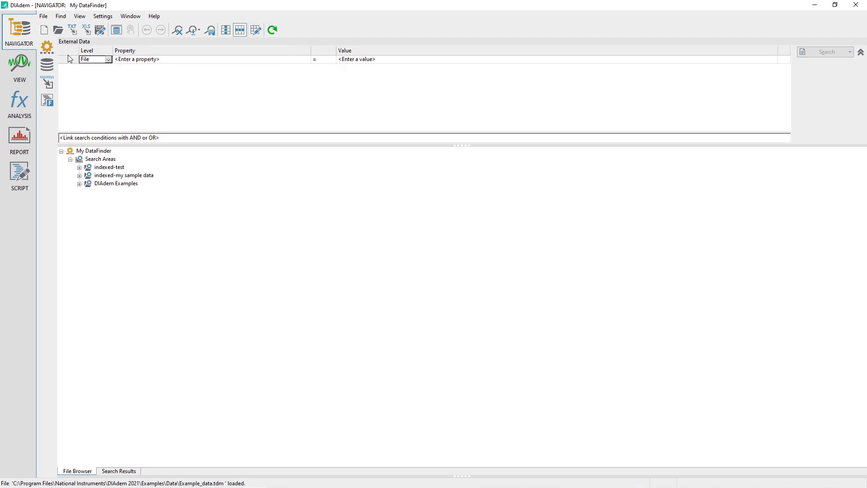
click(61, 17)
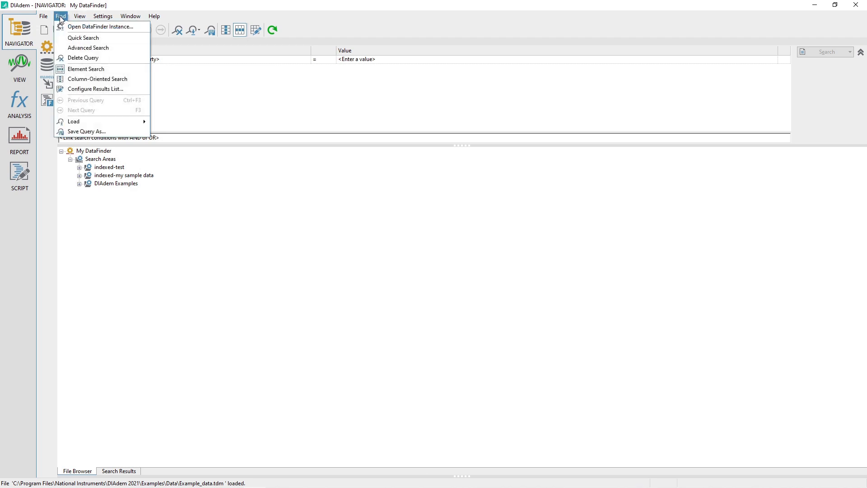
click(84, 58)
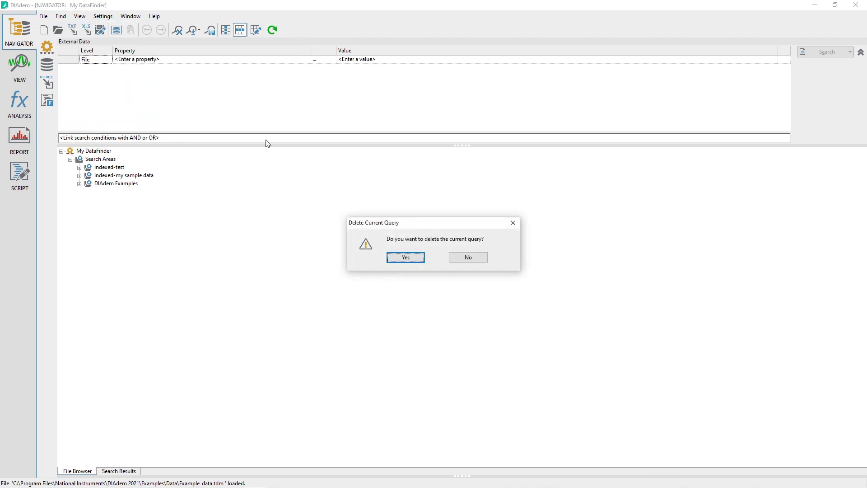
click(461, 264)
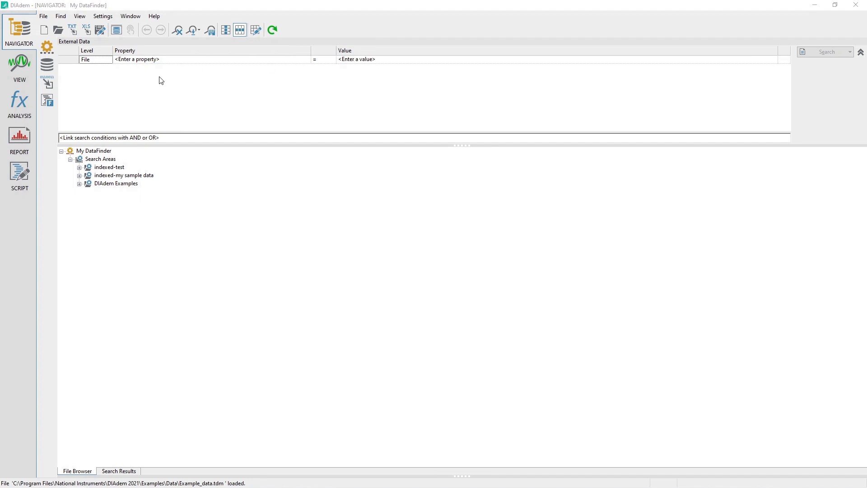
- Keep condition C1 at File level and set its property to Filename
click(108, 61)
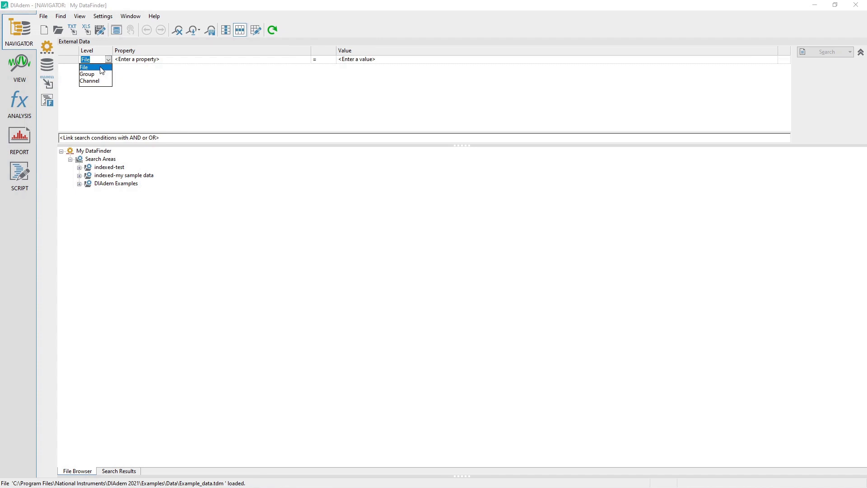
click(102, 70)
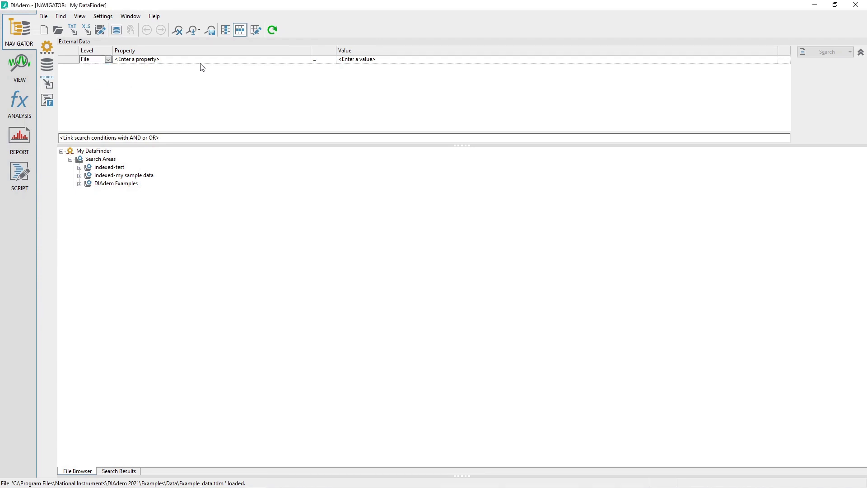
click(269, 59)
click(306, 59)
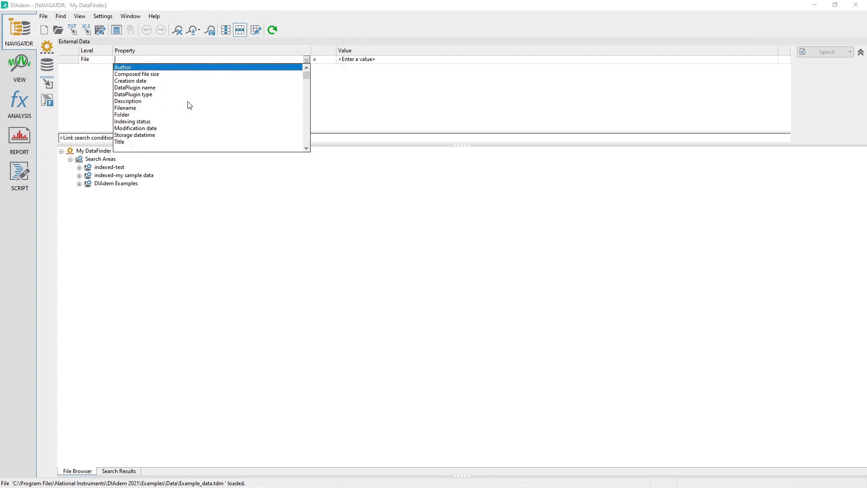
key(Down)
key(Down)
key(Down)
key(Down)
key(Down)
key(Down)
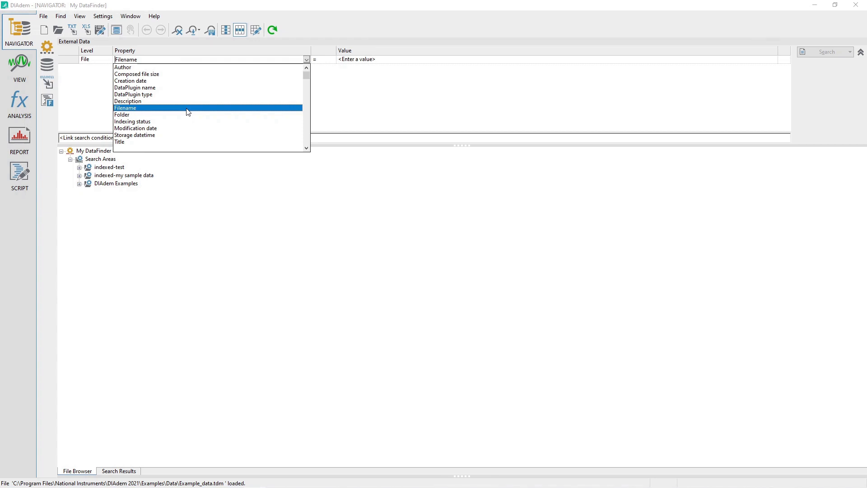
click(188, 110)
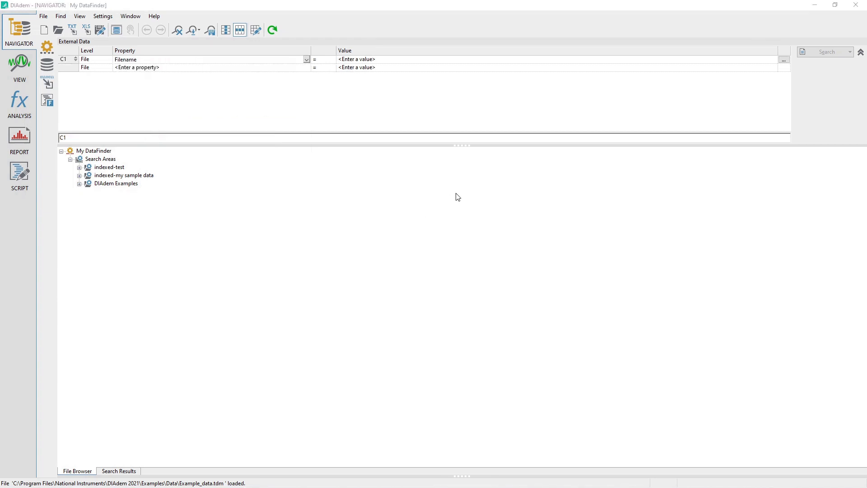
click(329, 63)
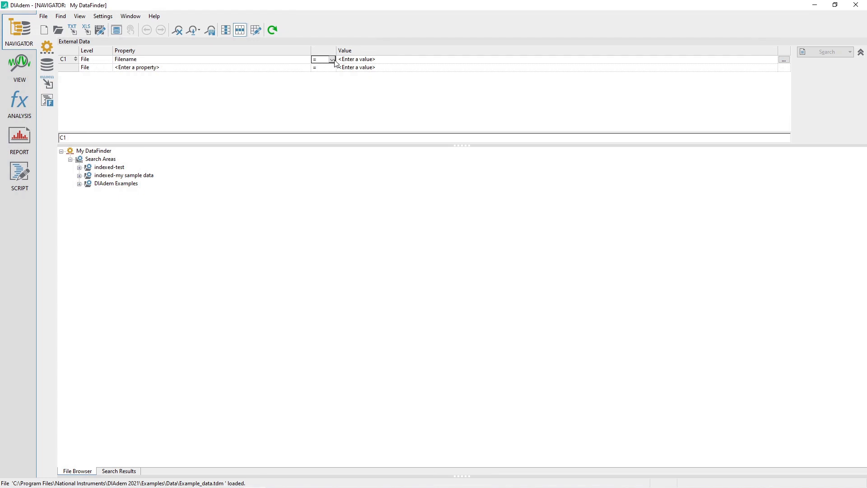
click(334, 62)
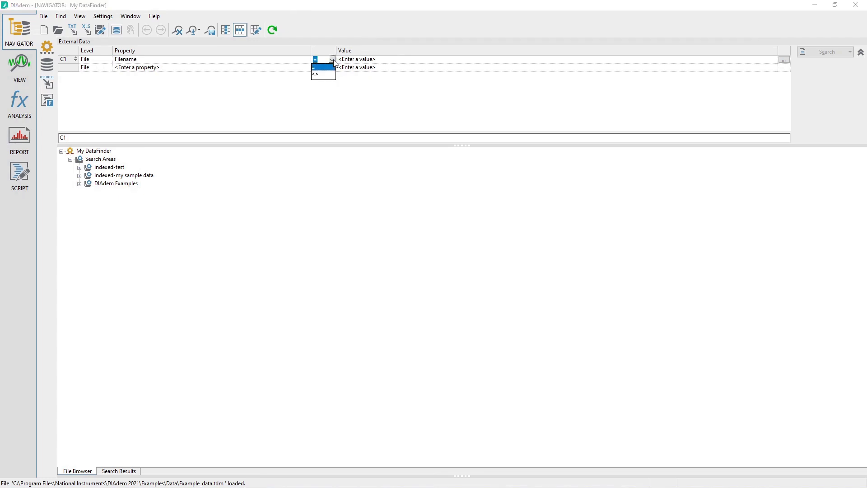
click(334, 62)
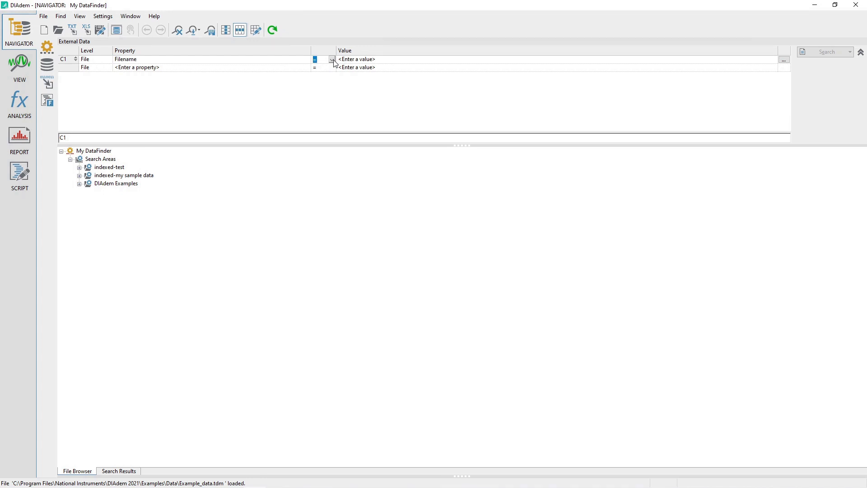
click(334, 61)
click(324, 67)
click(785, 60)
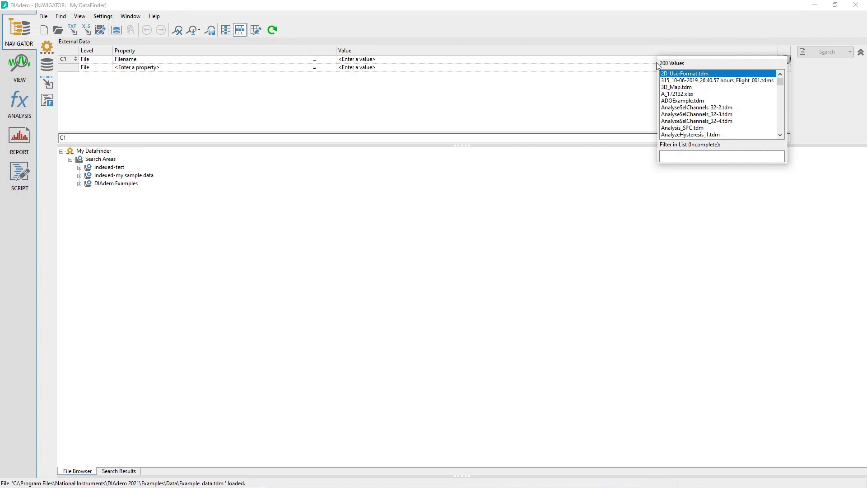
click(636, 63)
- Search with Filename value *, returning 228 files, and widen the Filename column
click(587, 62)
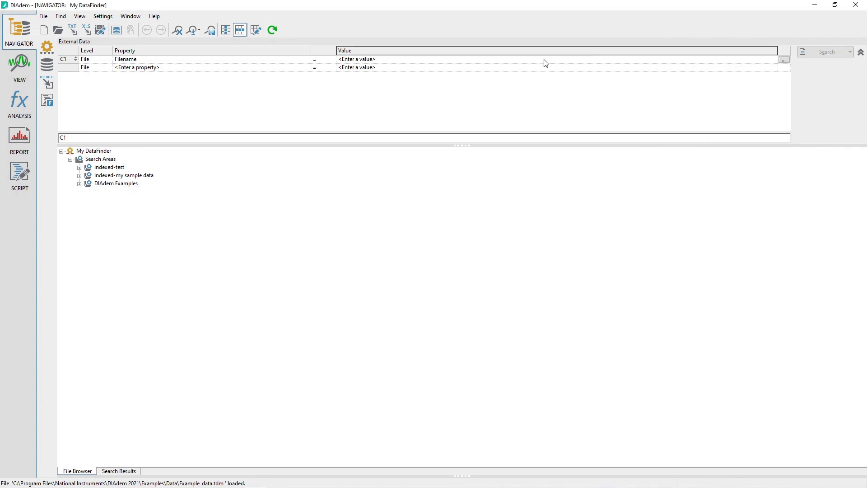
click(390, 59)
text(*)
key(Return)
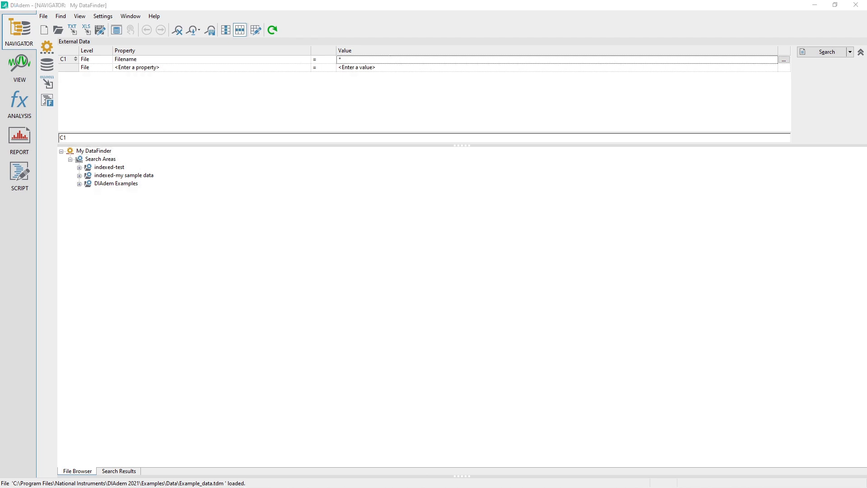
click(828, 55)
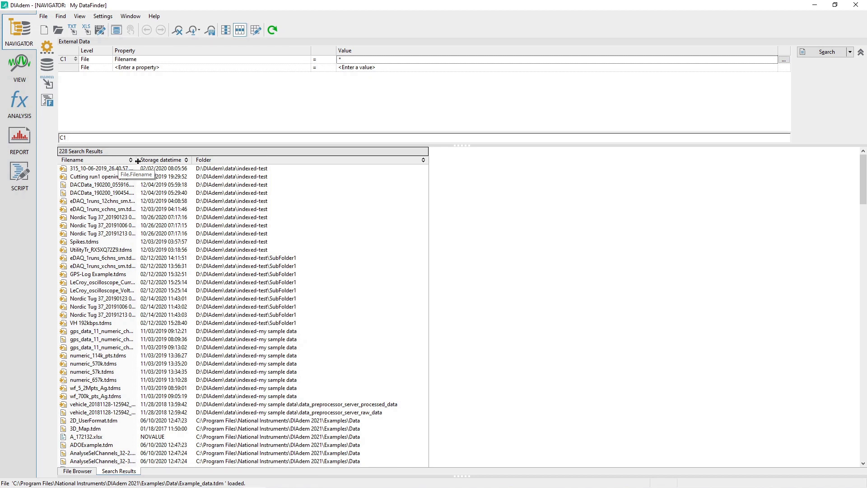
drag(137, 160, 168, 160)
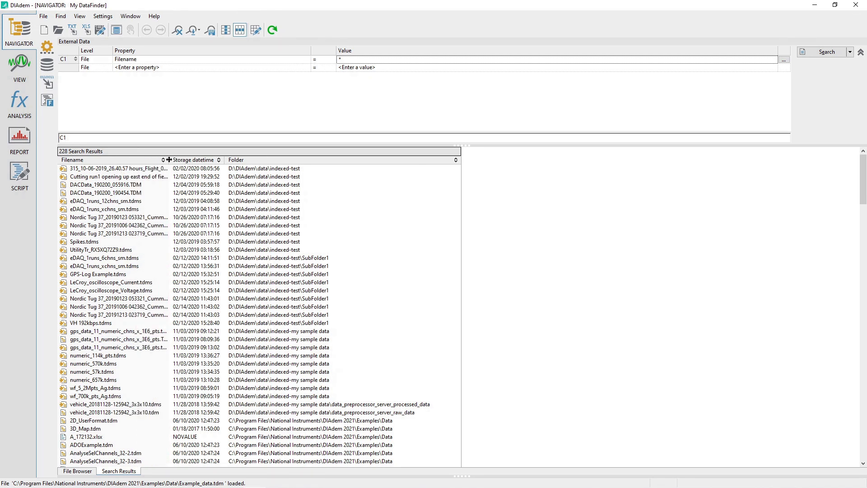
- Open Configure Results List from a column header and list properties for the third column
right_click(284, 161)
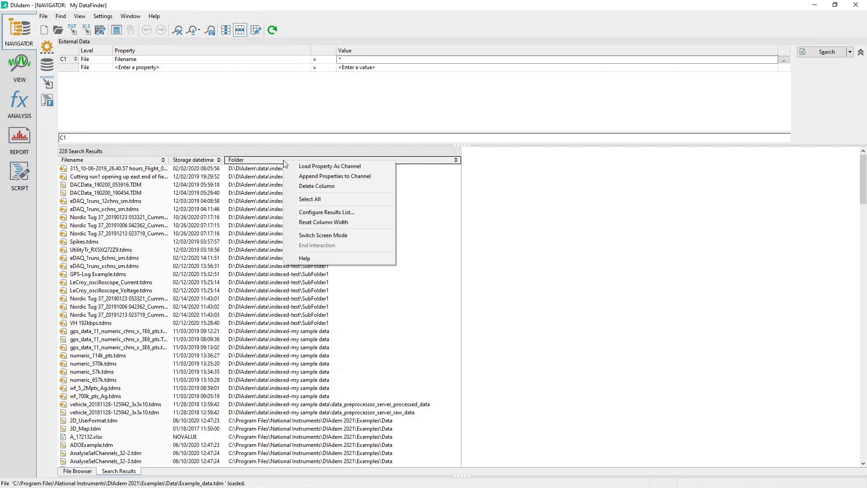
click(351, 216)
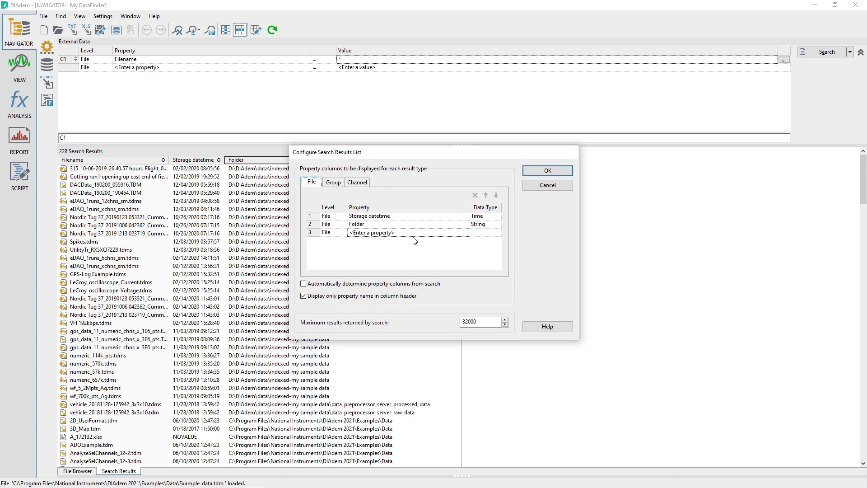
click(443, 235)
click(464, 232)
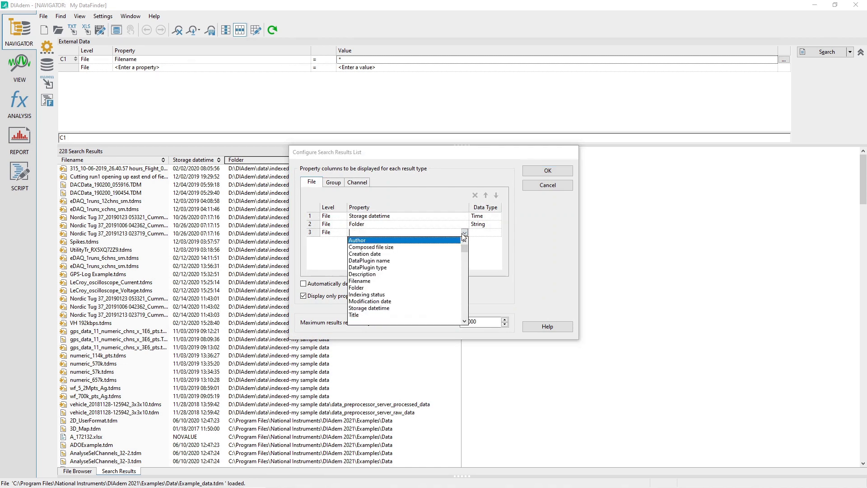